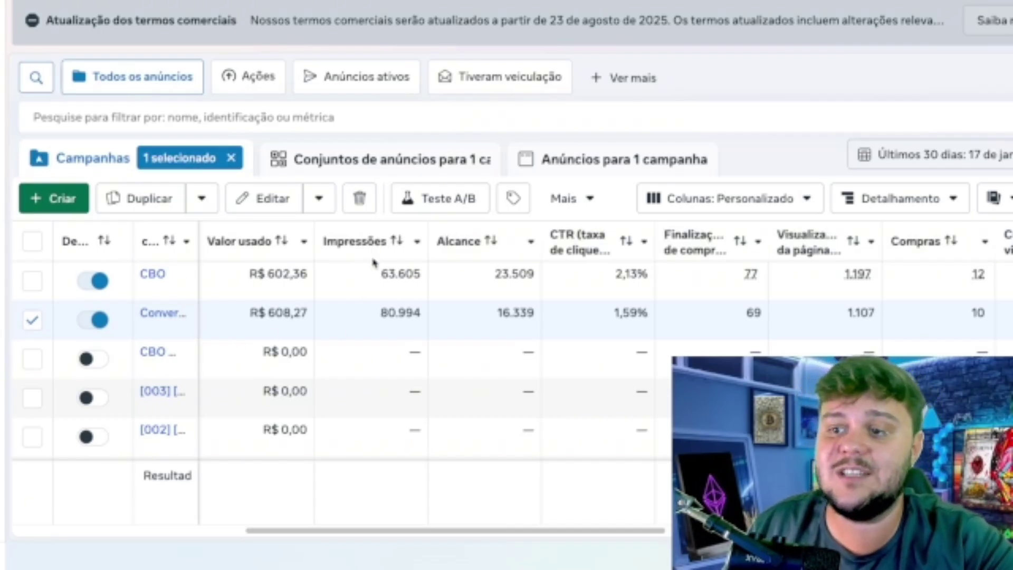
Examine the amount spent, impressions and reach columns of the active campaigns for the last 30 days, including the metric definitions.
drag(385, 530, 411, 533)
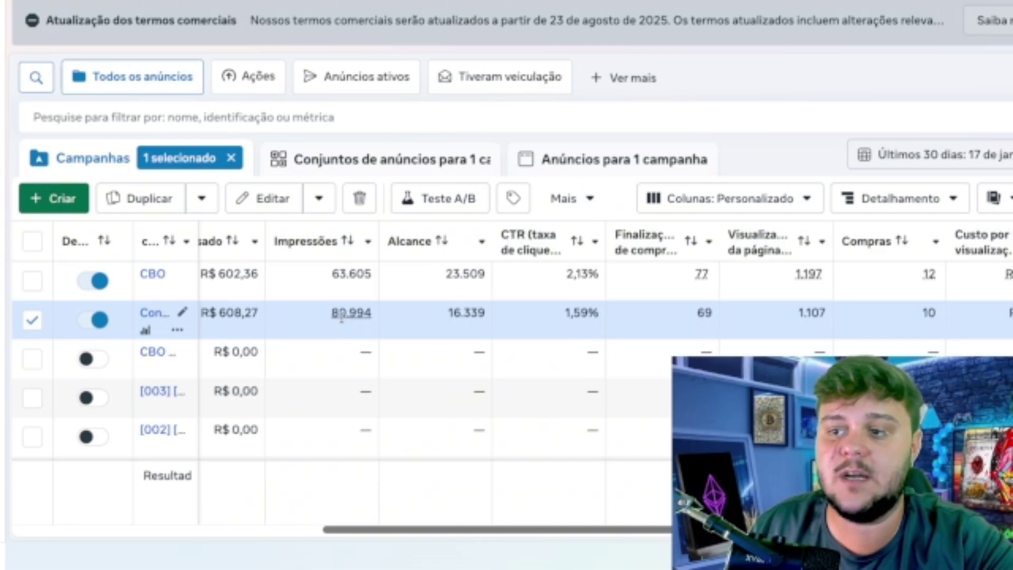
mouse_move(430, 243)
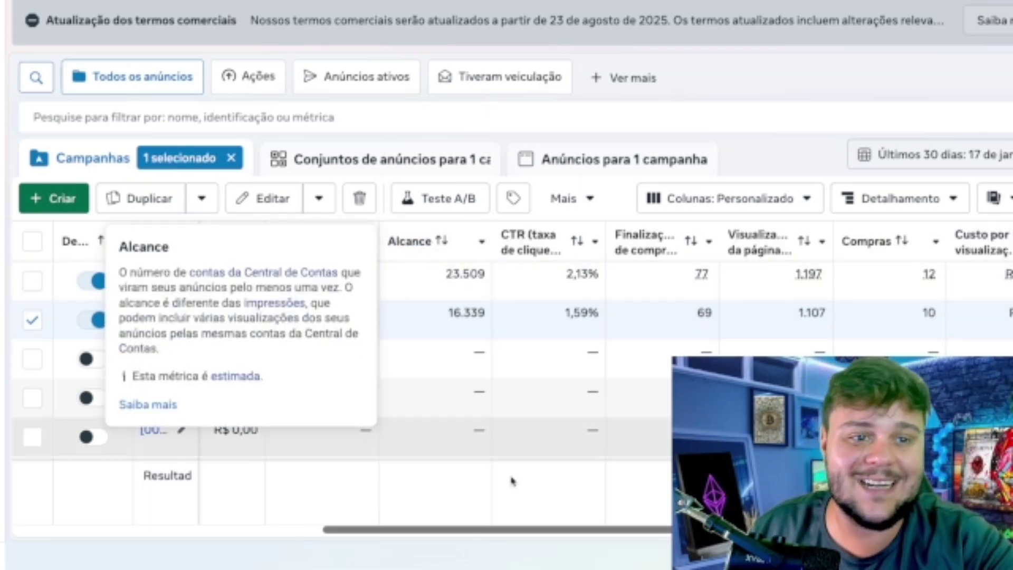
drag(449, 534, 469, 531)
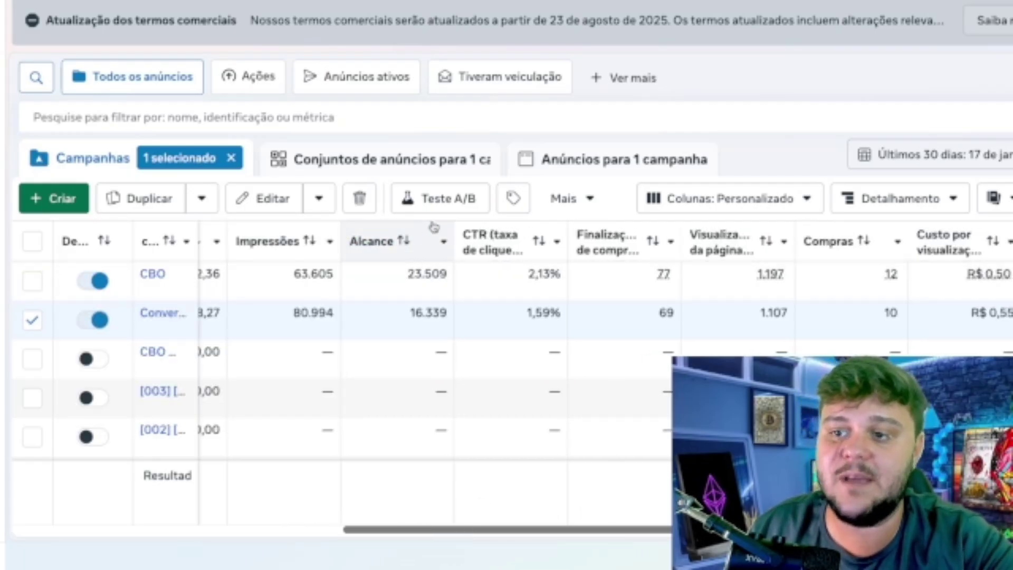
mouse_move(268, 243)
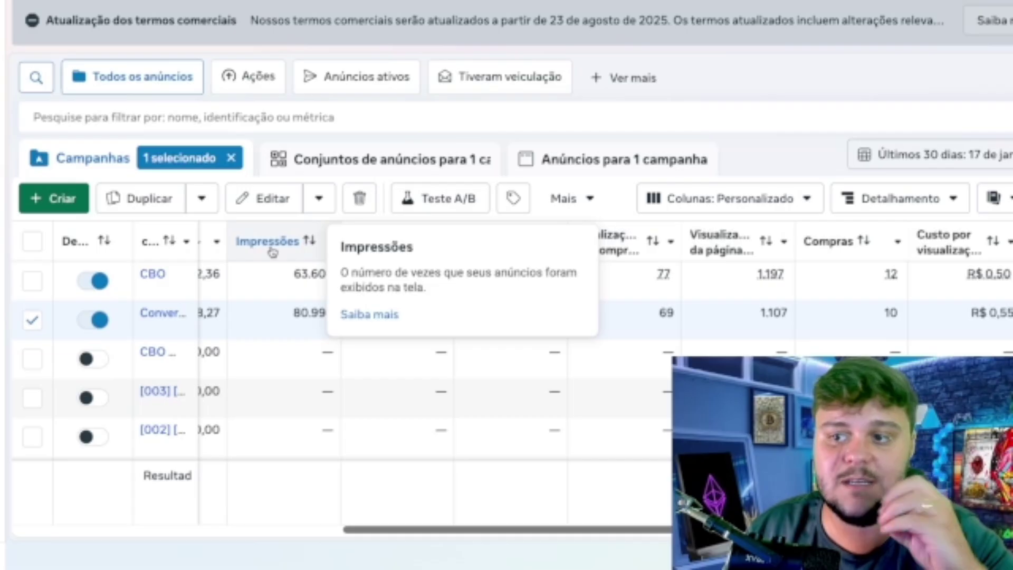
mouse_move(400, 244)
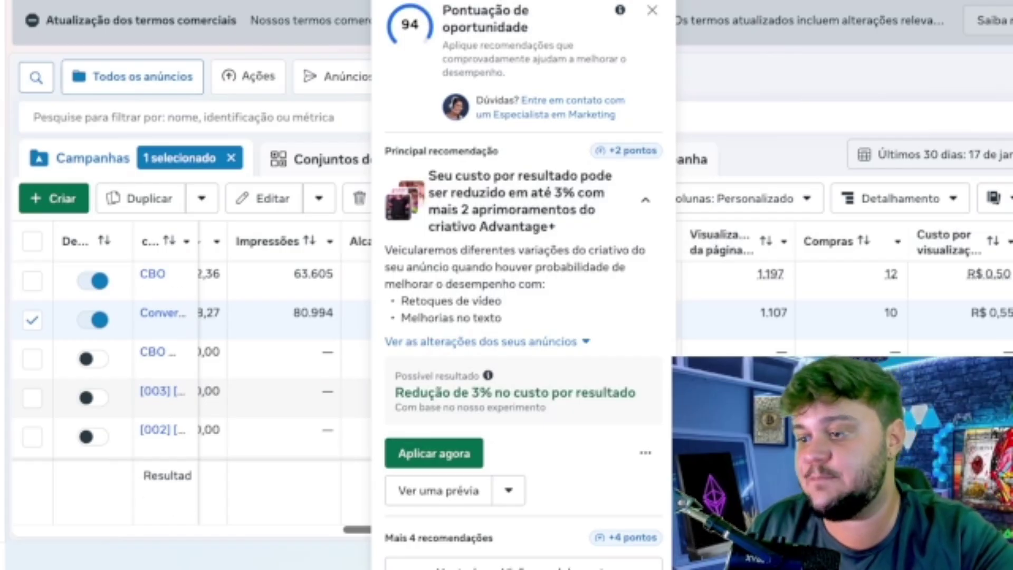
key(Escape)
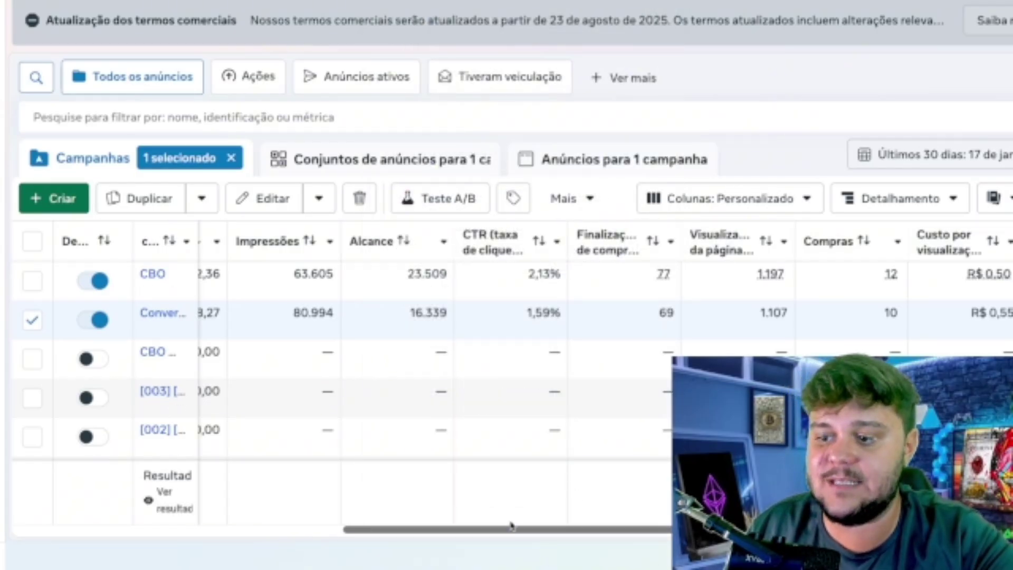
scroll(437, 335, right, 3)
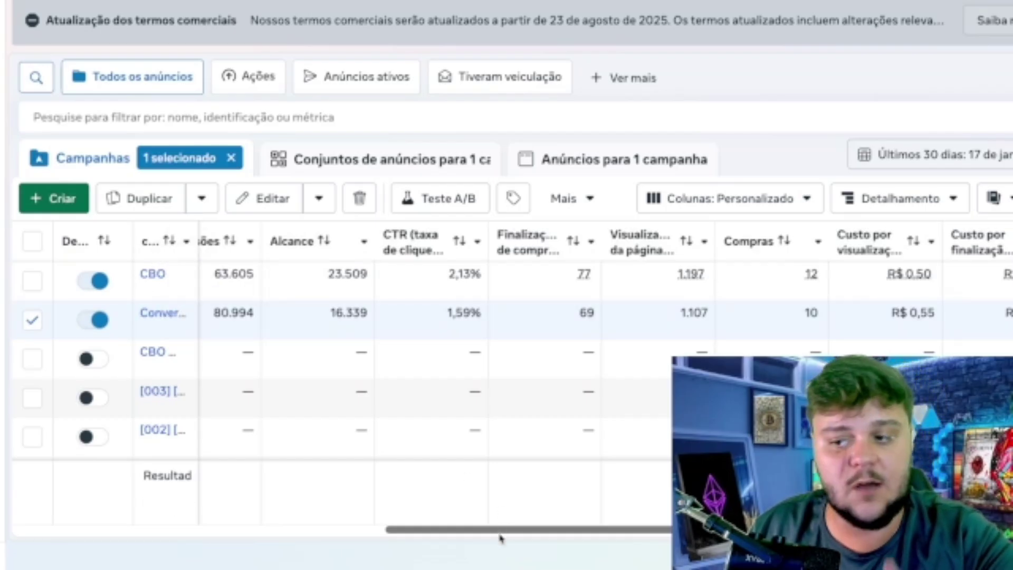
drag(500, 530, 558, 532)
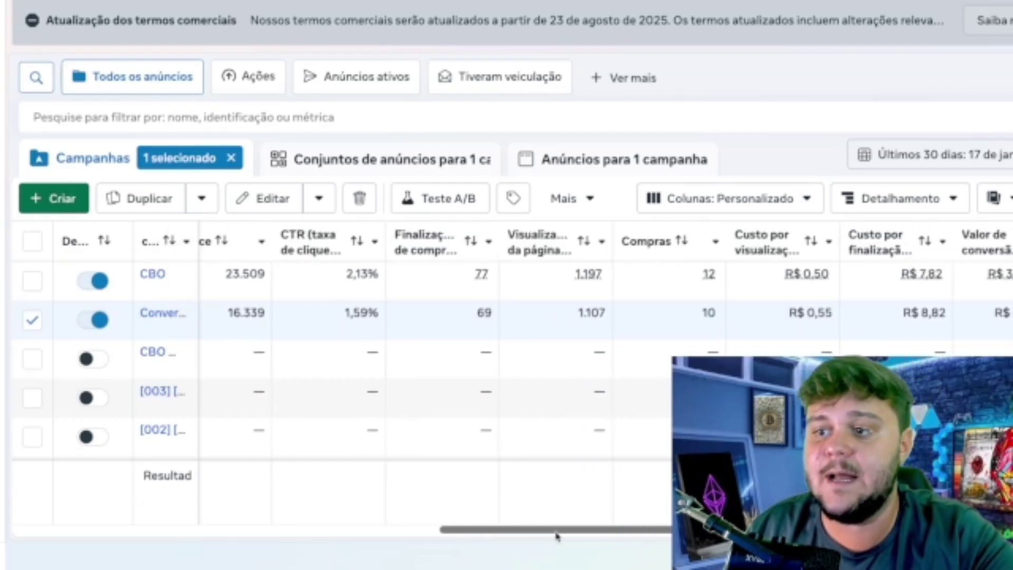
Examine the campaigns' initiated checkouts, landing page views, purchases, cost per landing page view and conversion value for the last 30 days.
mouse_move(479, 273)
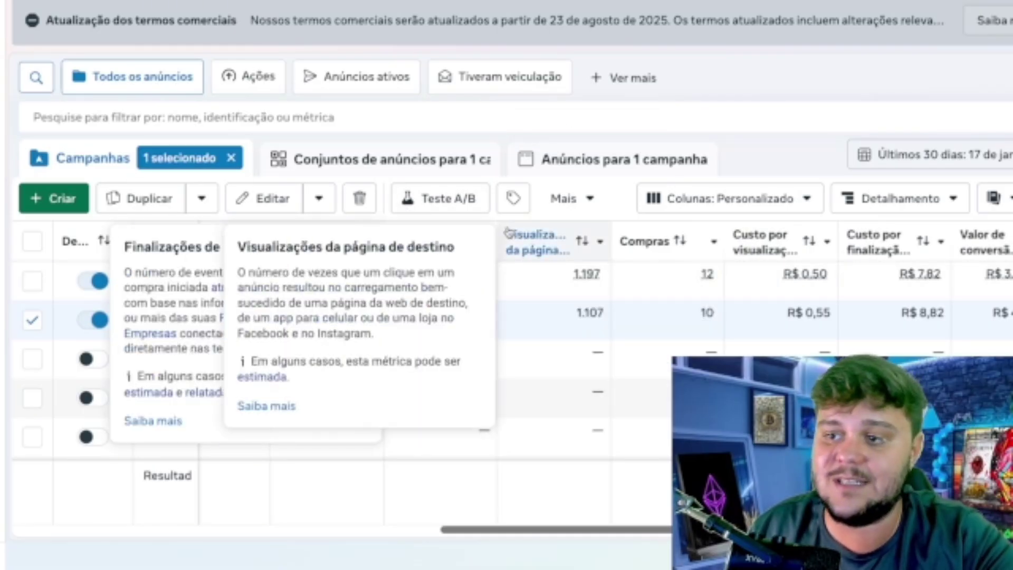
drag(494, 230, 511, 232)
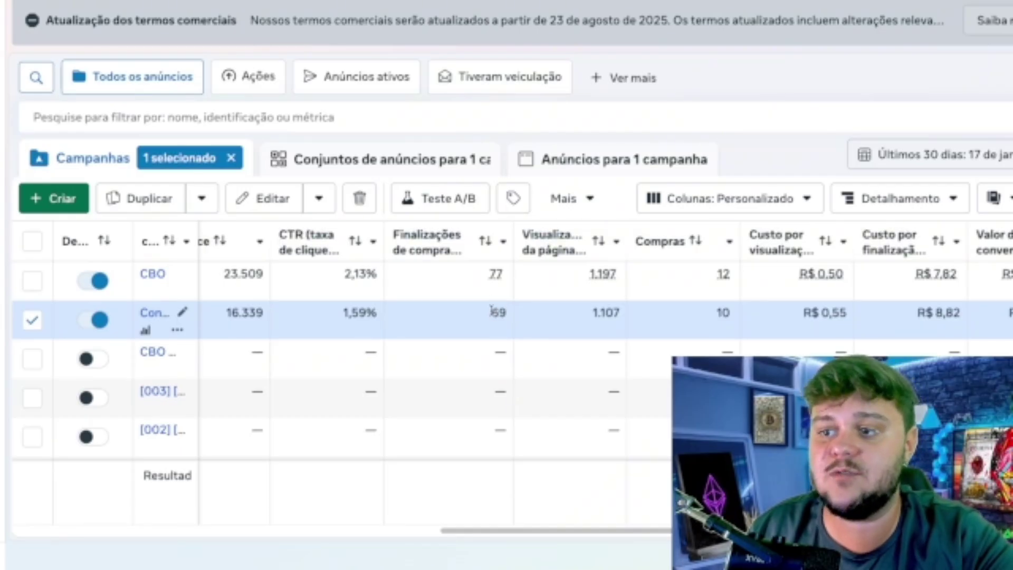
drag(482, 530, 528, 531)
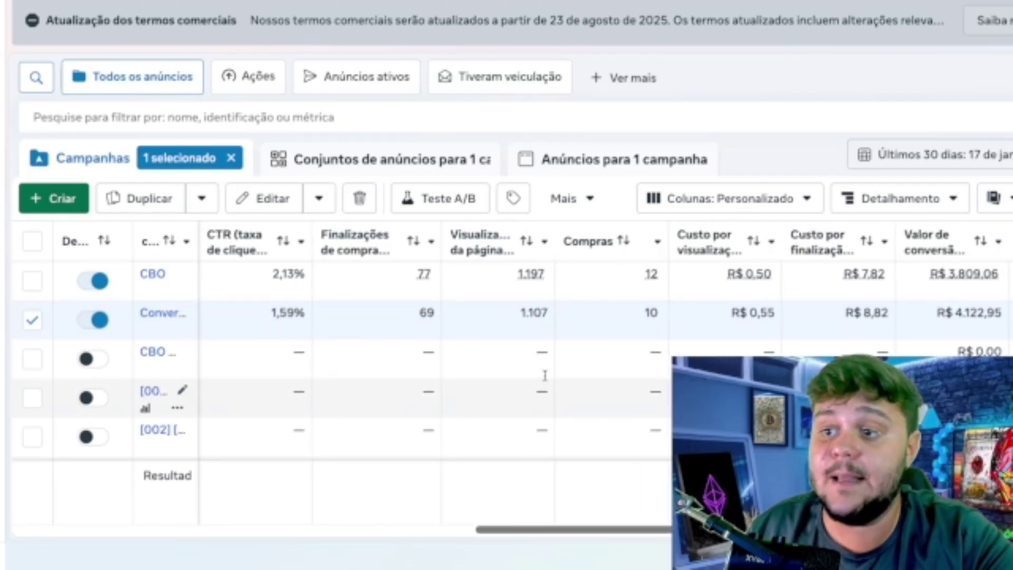
mouse_move(534, 272)
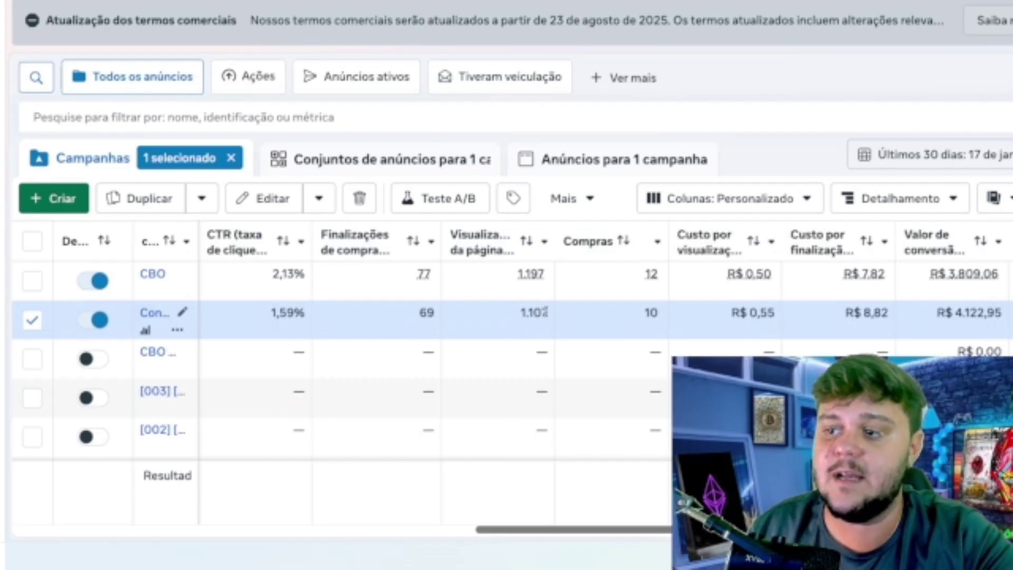
mouse_move(418, 279)
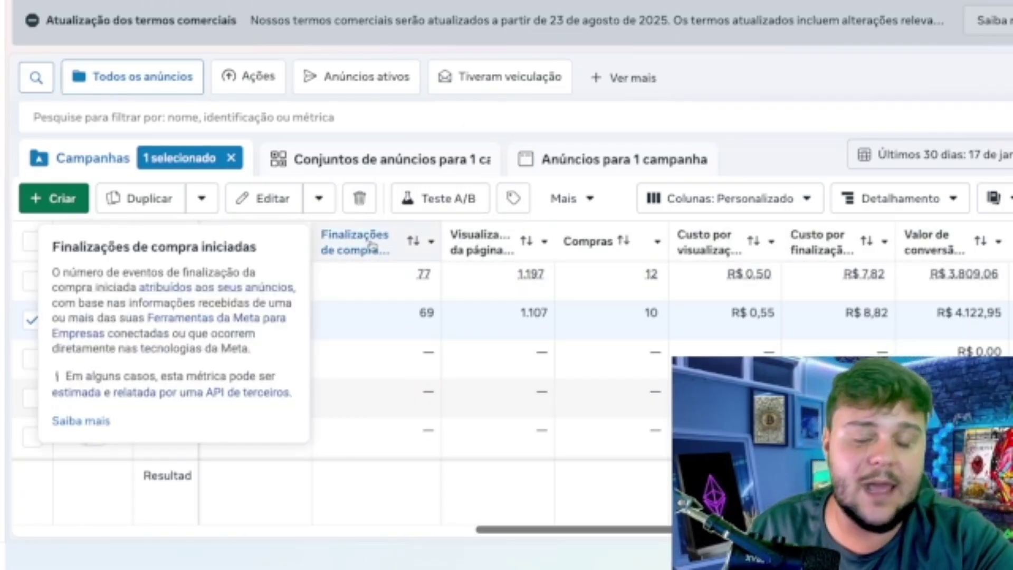
drag(537, 532, 547, 531)
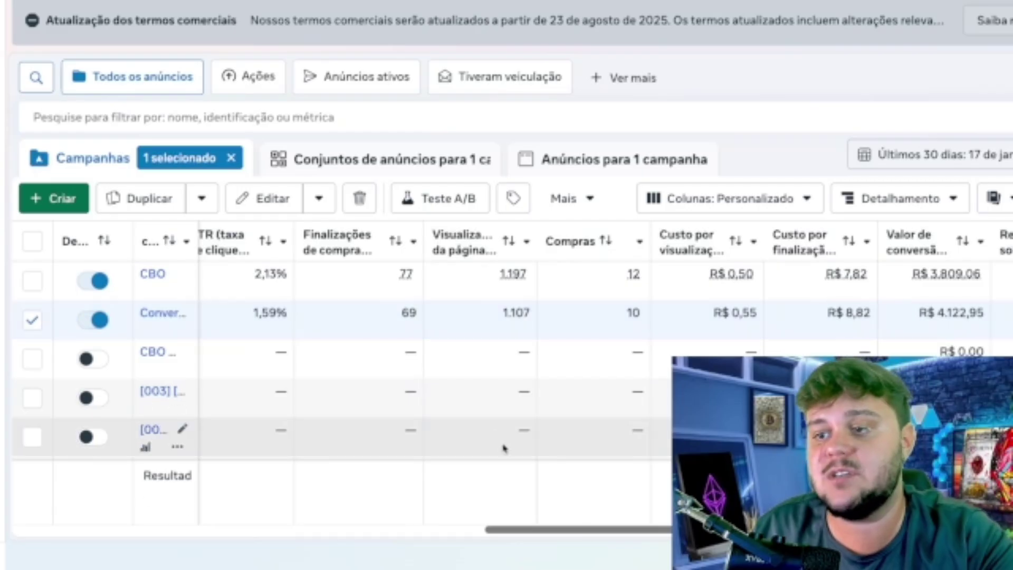
drag(575, 533, 672, 533)
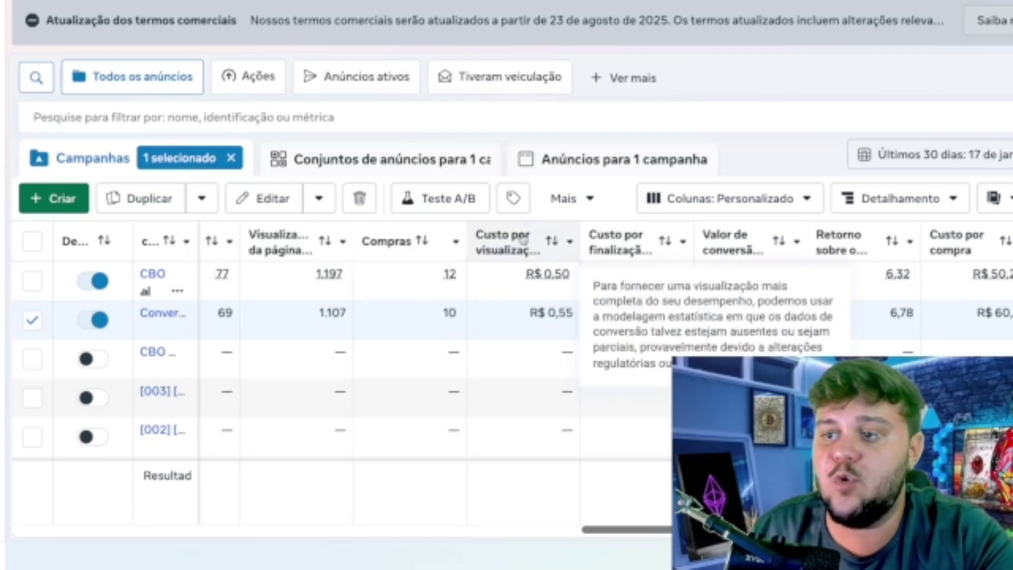
mouse_move(513, 244)
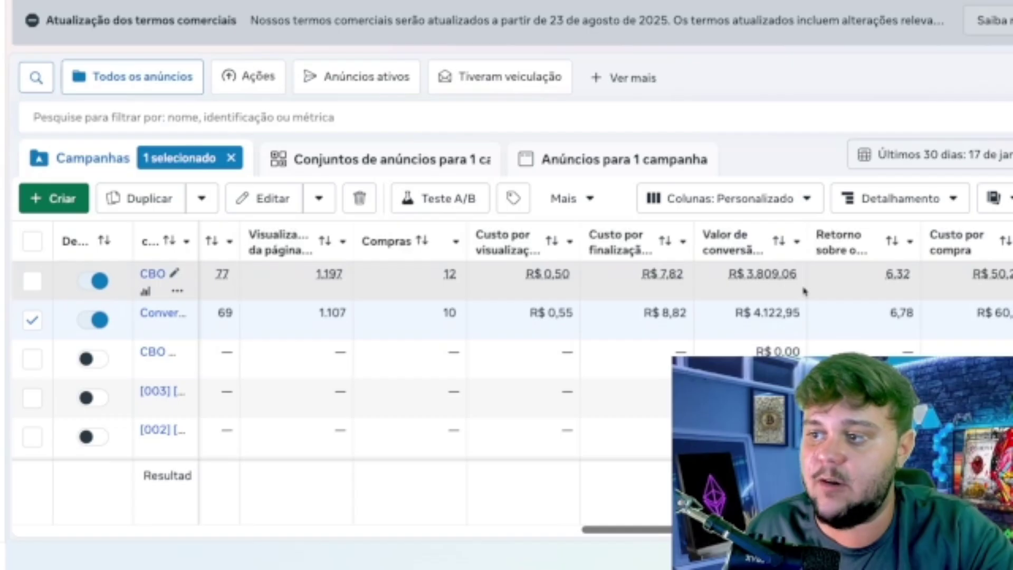
mouse_move(791, 274)
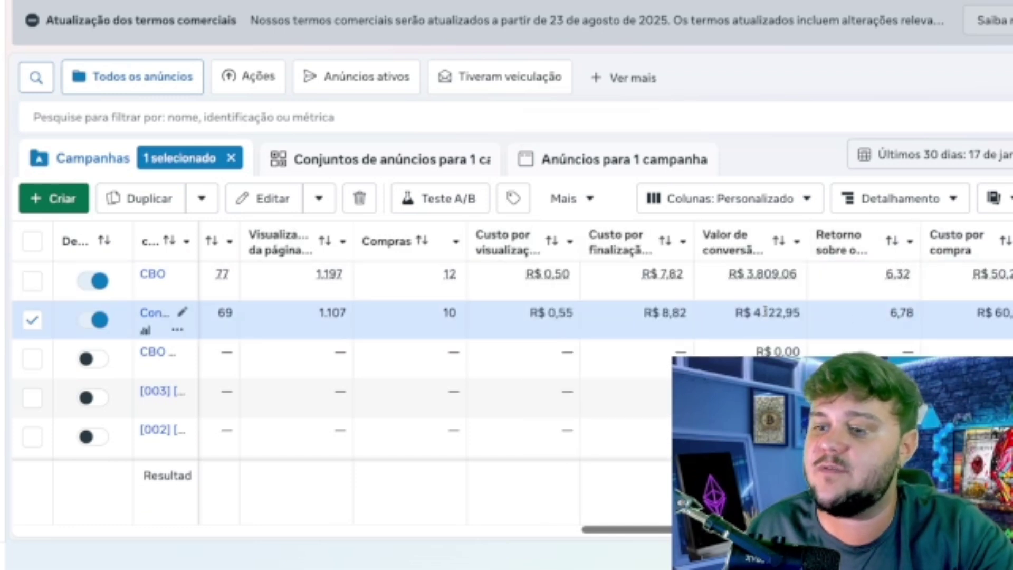
Display the totals in the results row of the campaign table and review them across the metric columns.
click(149, 501)
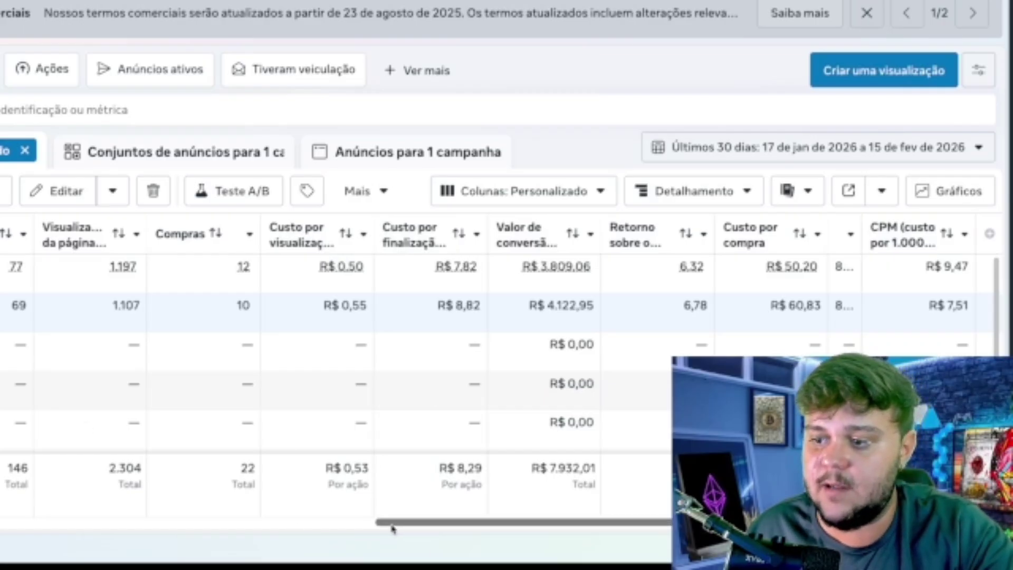
drag(393, 527, 44, 529)
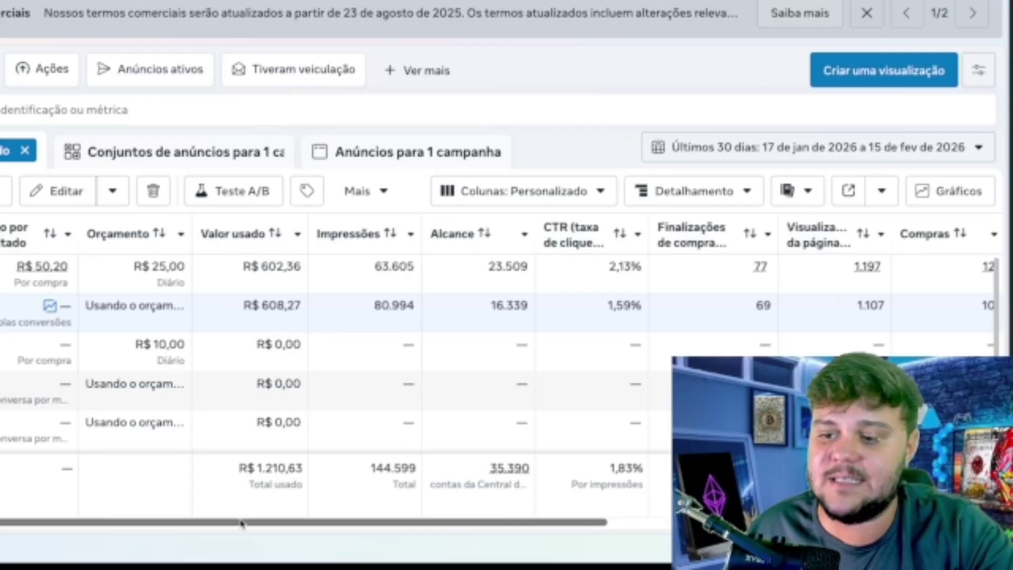
drag(245, 521, 628, 522)
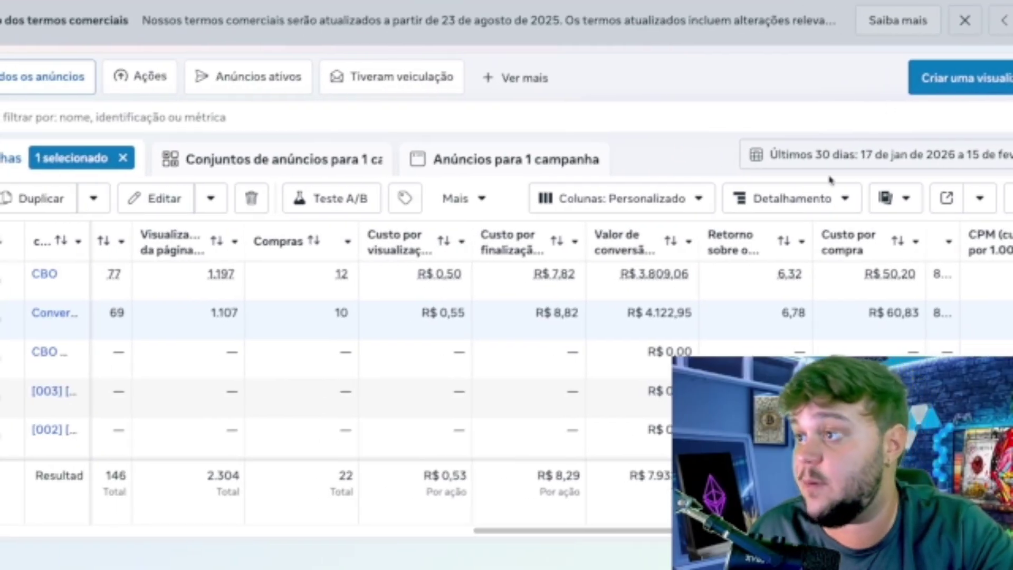
Set the reporting period of the campaign table to 1–31 December 2025.
drag(568, 534, 2, 533)
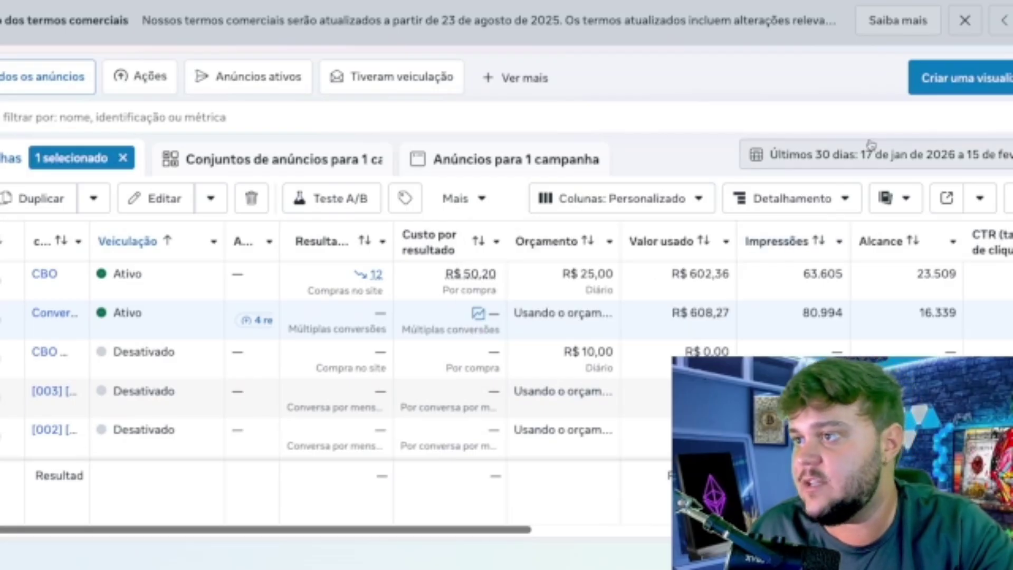
click(868, 156)
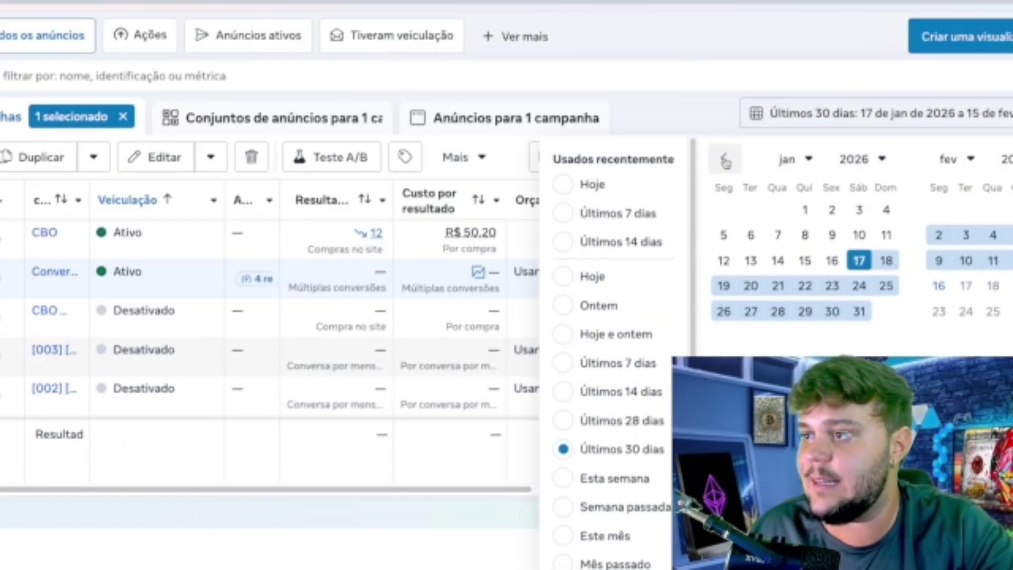
click(723, 158)
click(724, 210)
click(778, 311)
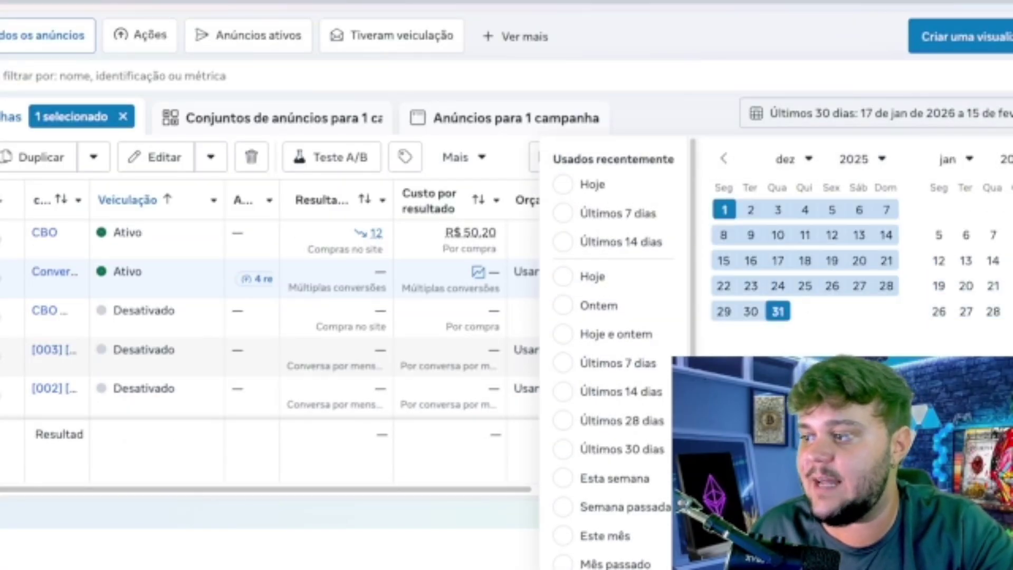
click(995, 548)
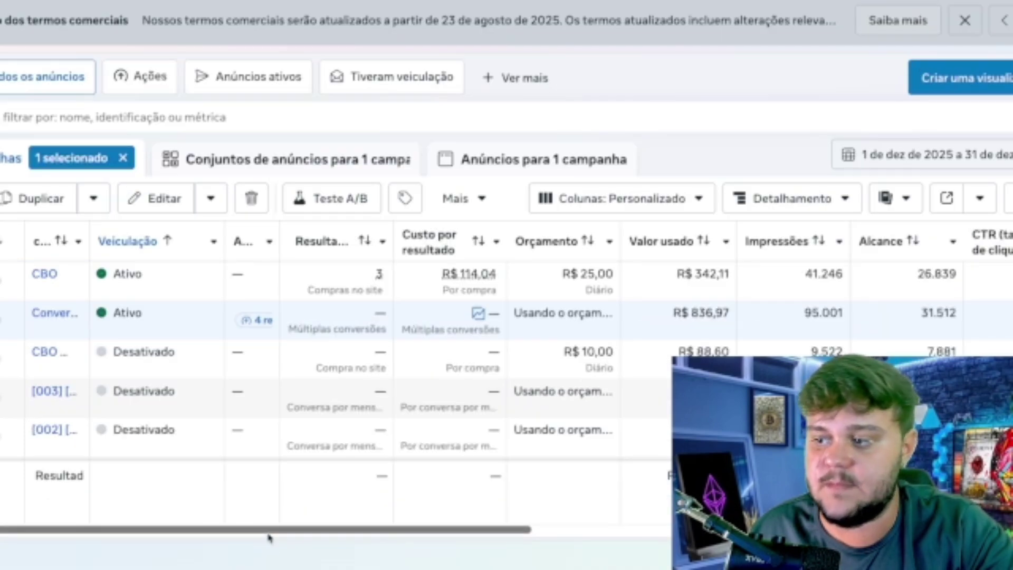
Examine the December campaign metrics, from amount spent and impressions through purchases, conversion value, return on ad spend and cost per purchase.
drag(269, 534, 522, 534)
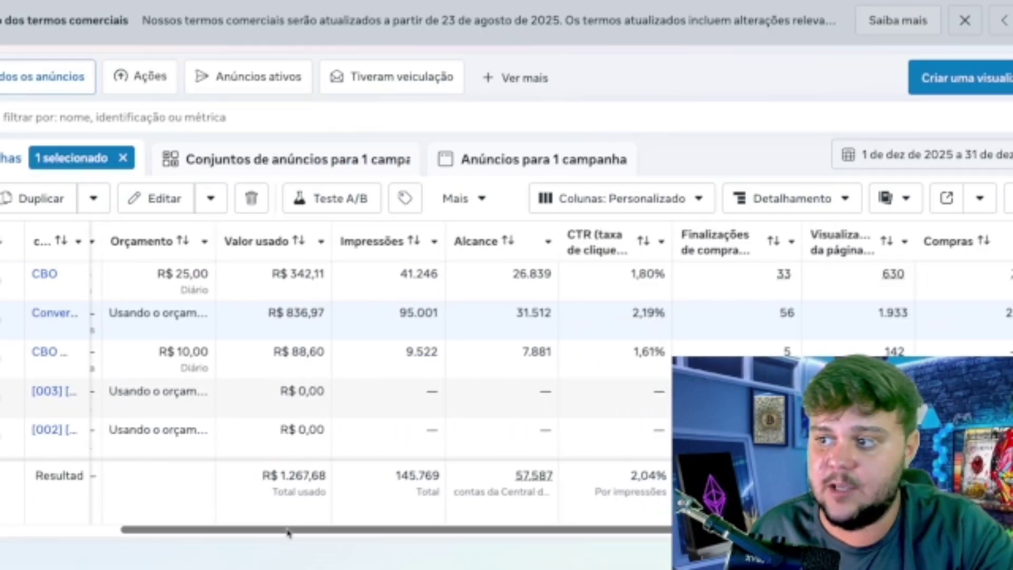
drag(288, 533, 633, 534)
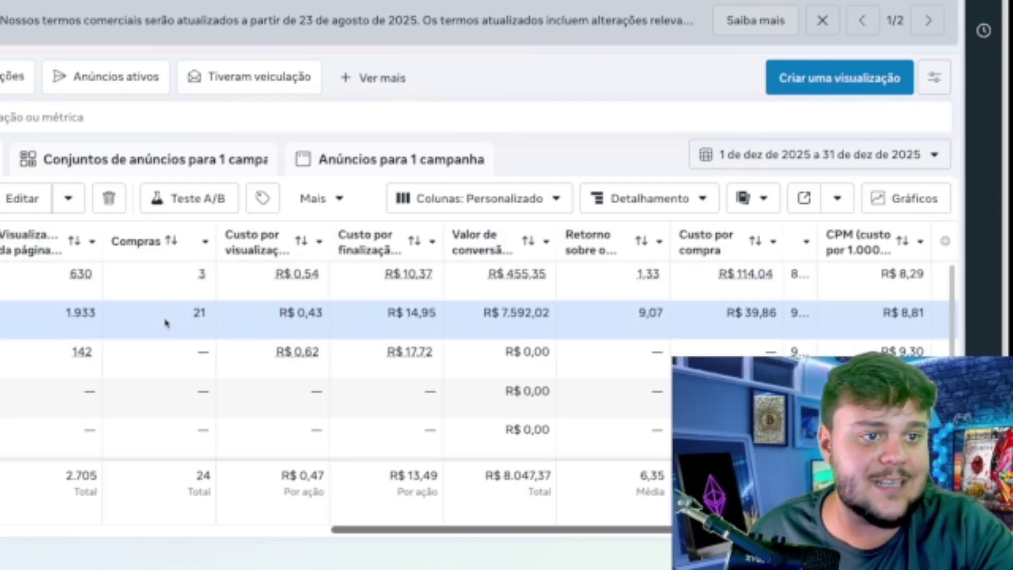
drag(370, 525, 11, 534)
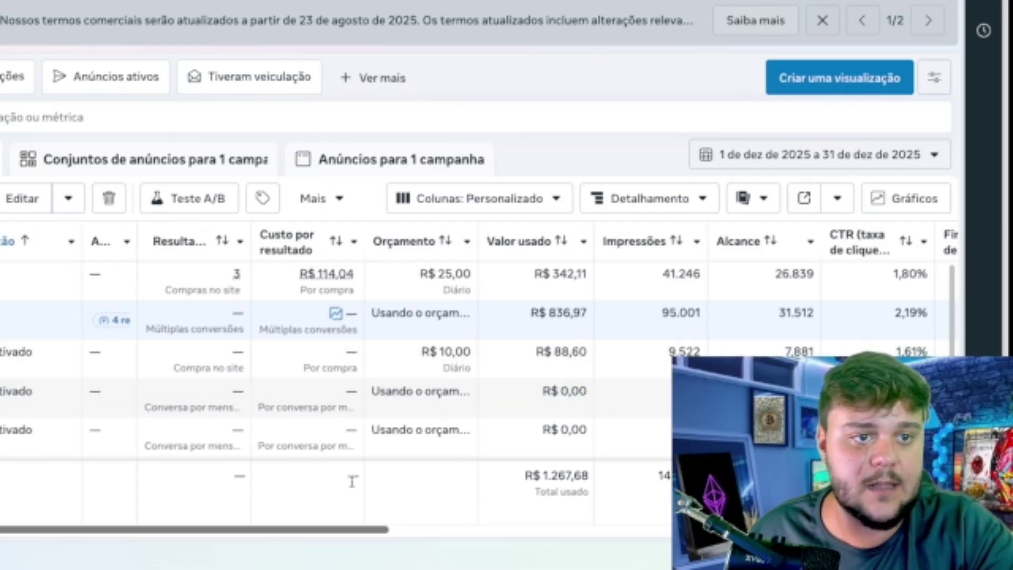
drag(340, 529, 463, 529)
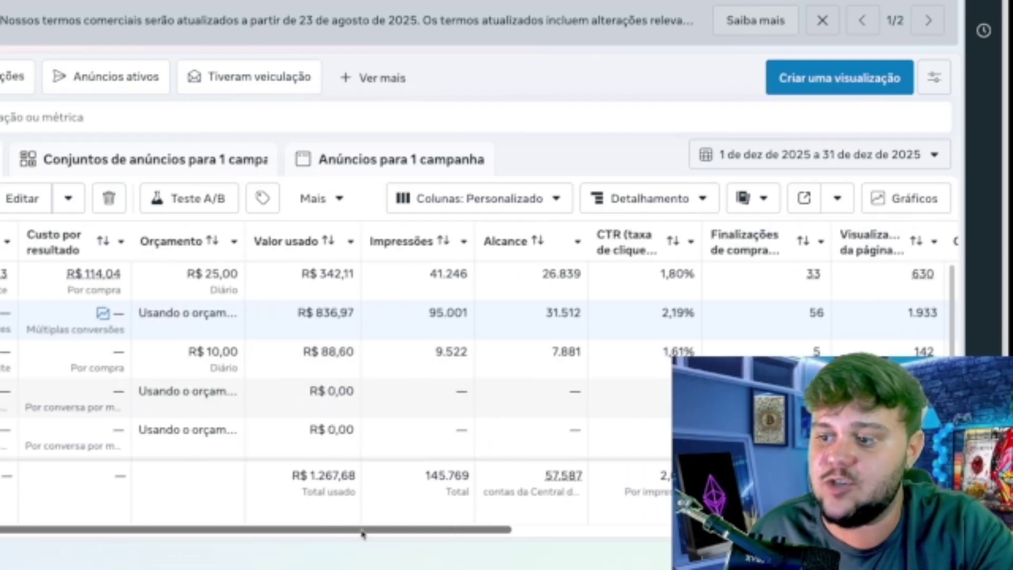
drag(362, 534, 622, 512)
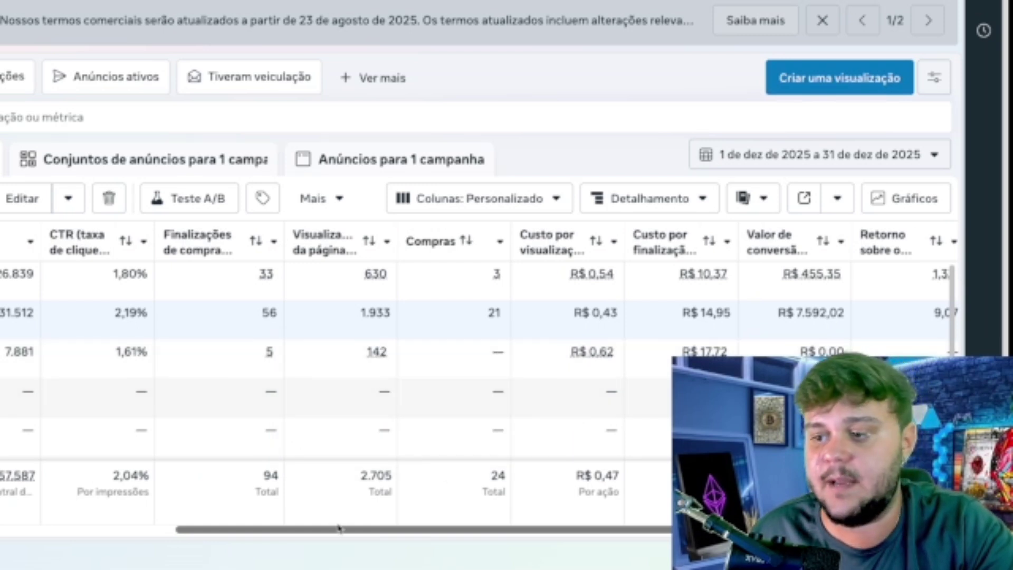
drag(341, 531, 511, 539)
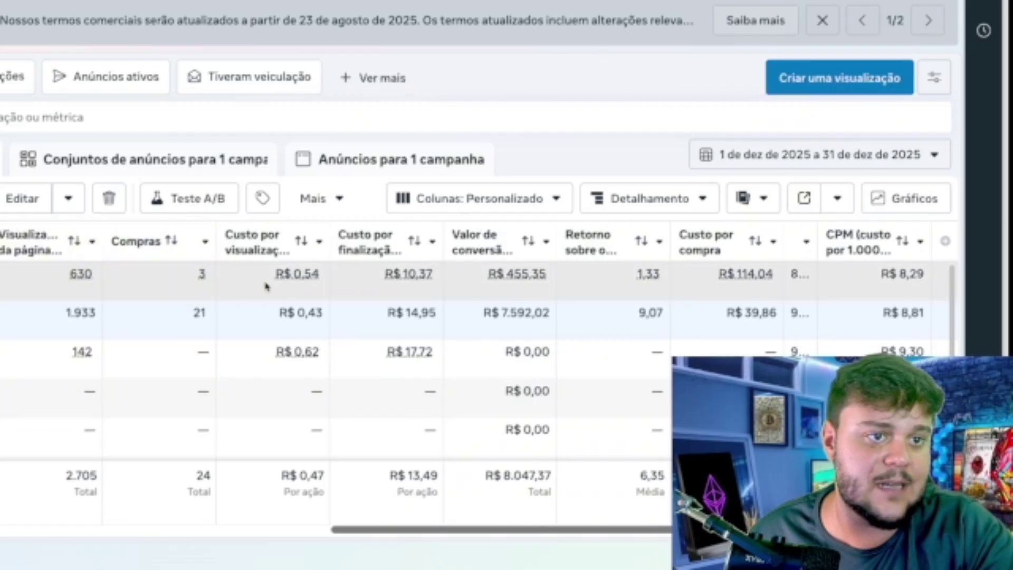
mouse_move(351, 266)
Set the reporting period to 1–30 November 2025 and review the campaigns' amount spent, reach, CTR and landing page views.
click(807, 161)
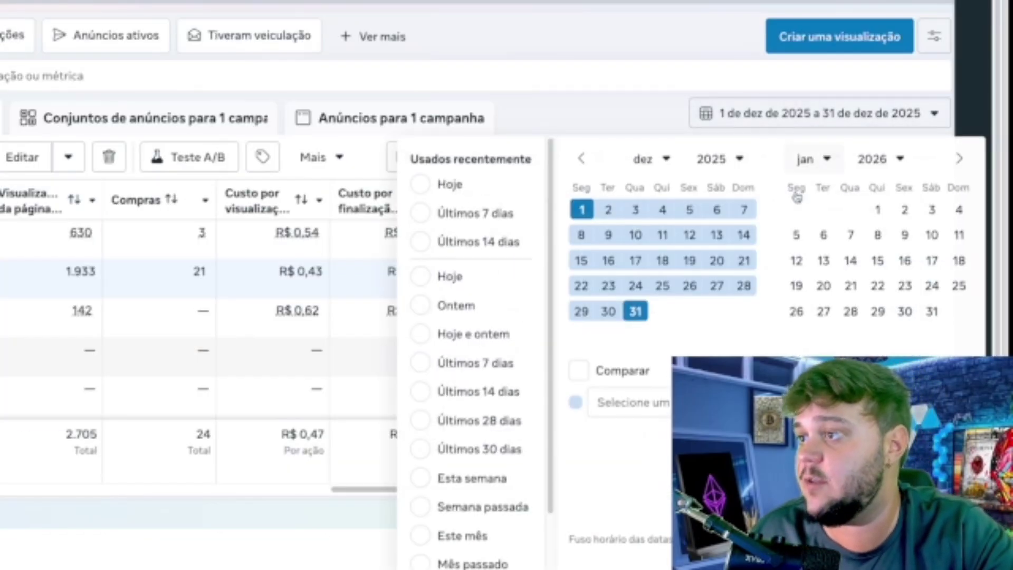
click(581, 159)
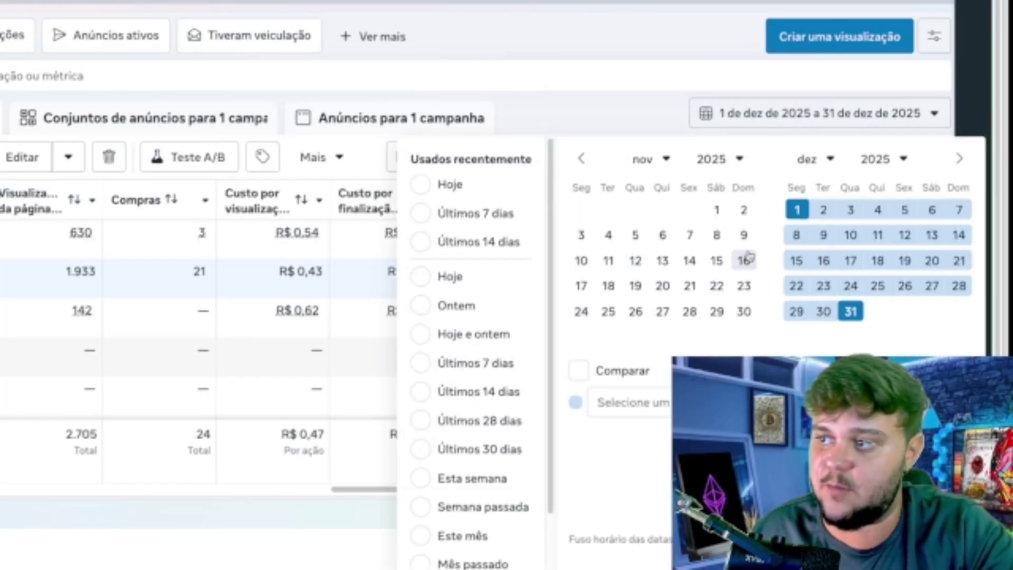
click(717, 210)
click(743, 311)
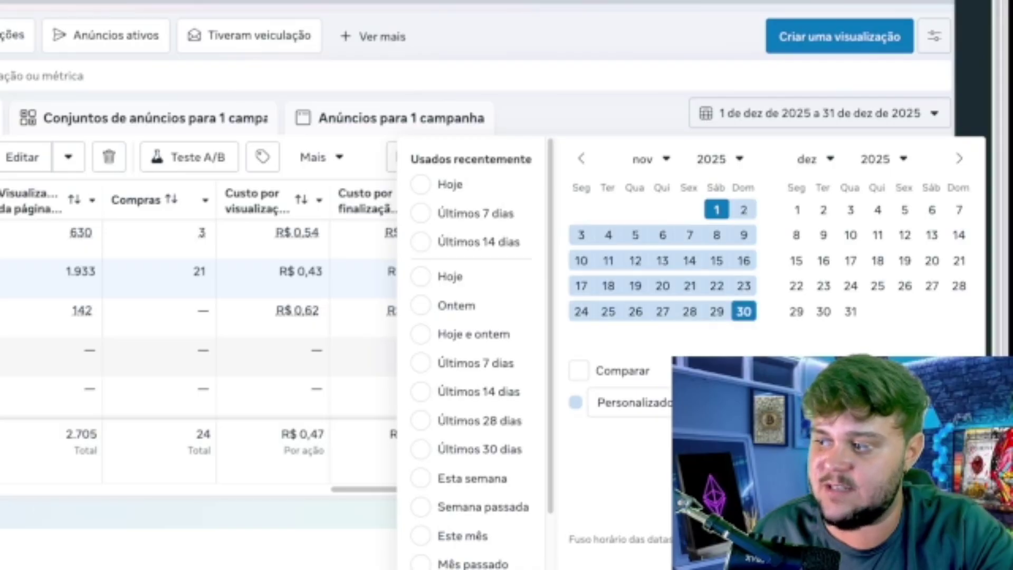
click(952, 543)
scroll(222, 533, left, 10)
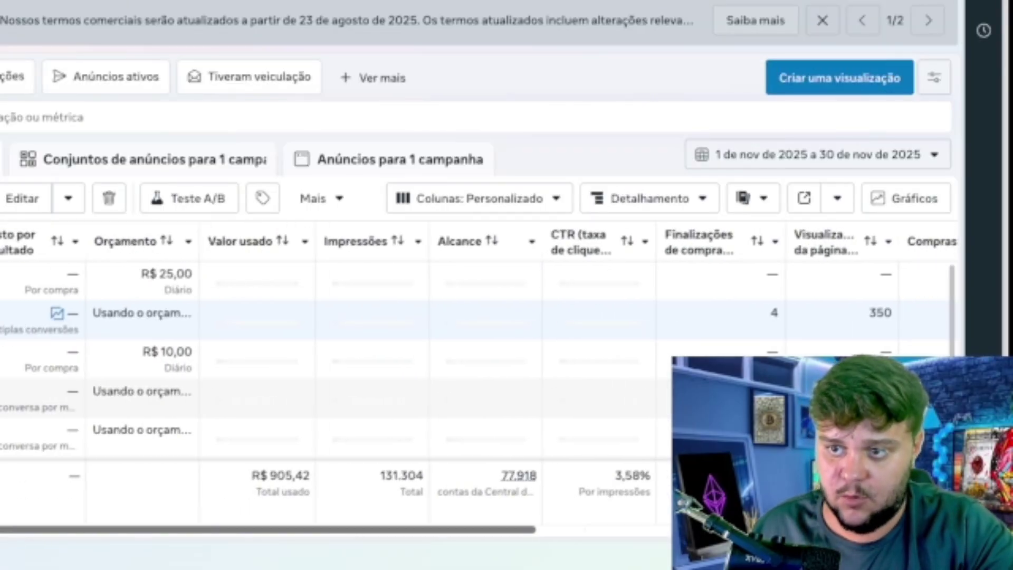
scroll(74, 533, right, 5)
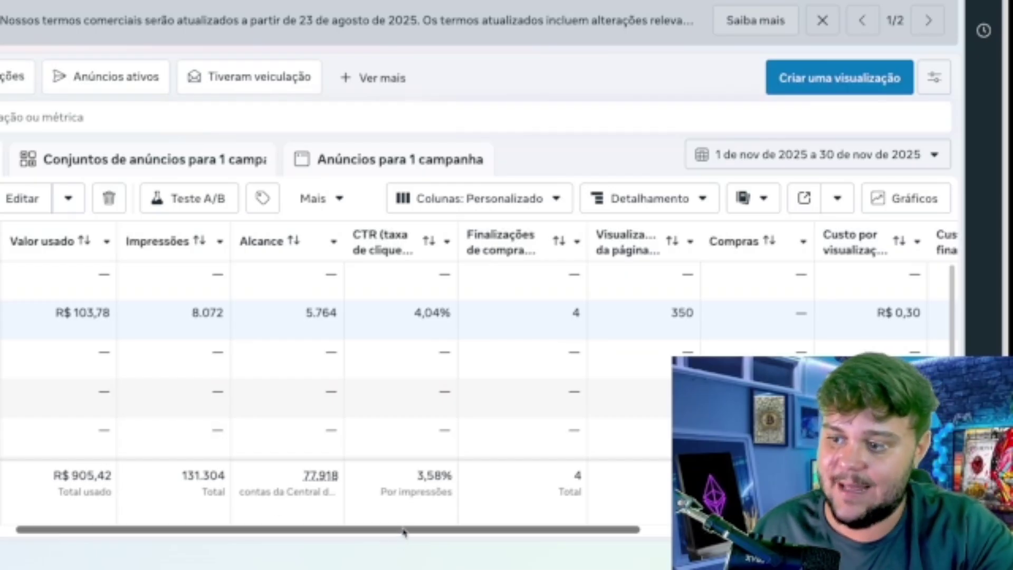
Compare the November totals for amount spent, checkouts, landing page views, purchases, cost per action, conversion value and return on ad spend.
scroll(403, 533, right, 5)
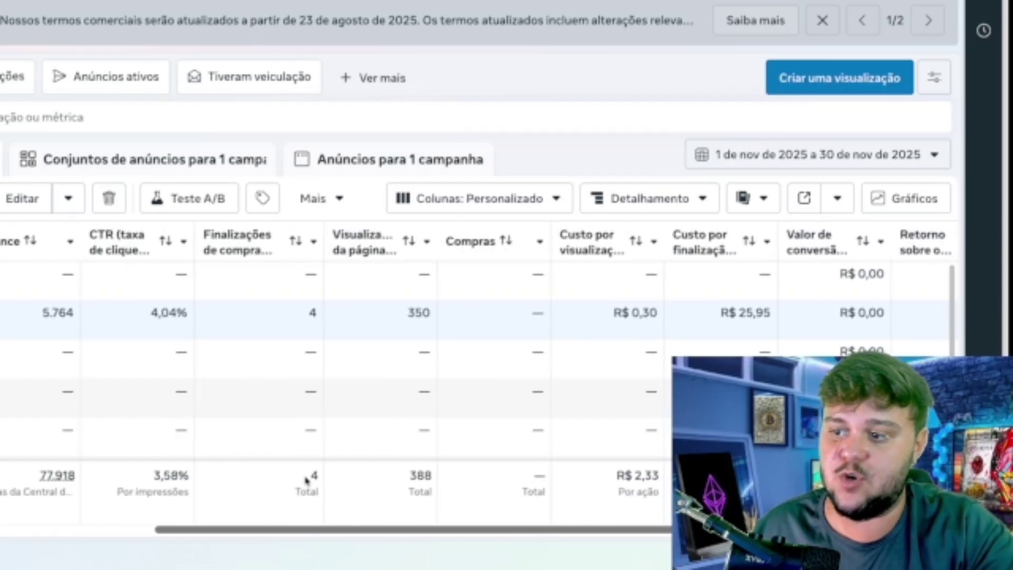
drag(379, 532, 584, 526)
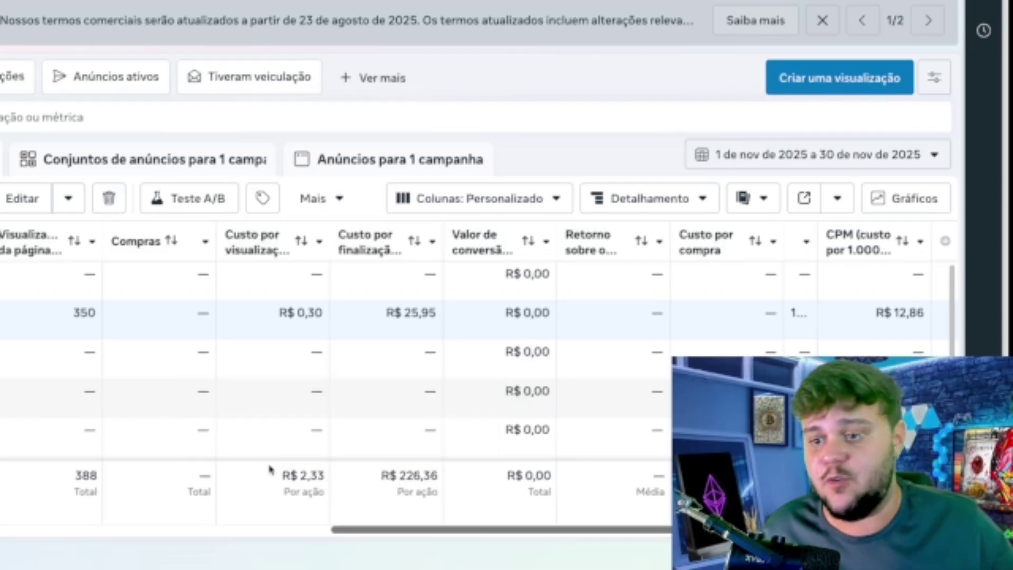
drag(498, 530, 167, 530)
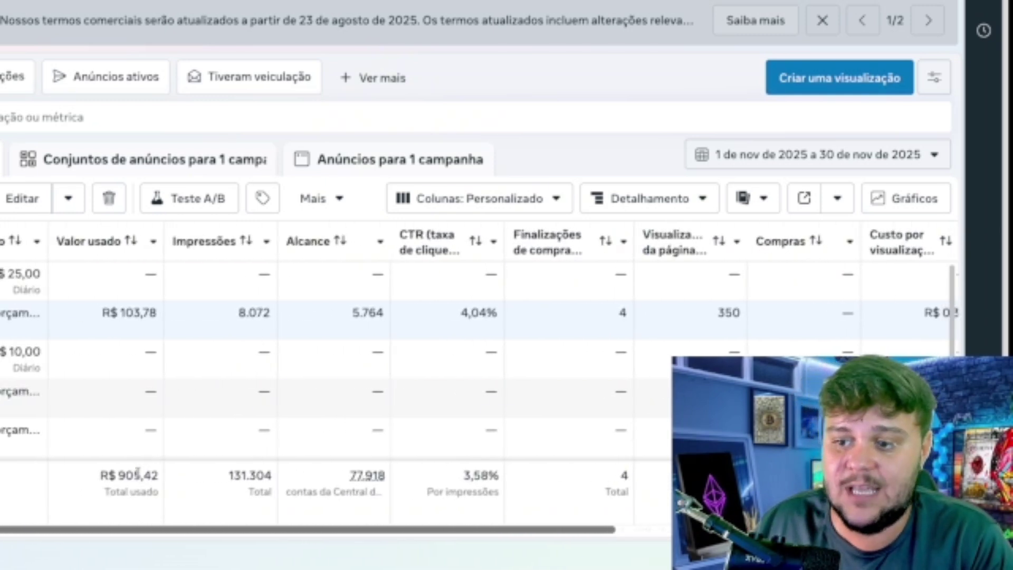
drag(150, 533, 509, 533)
click(170, 540)
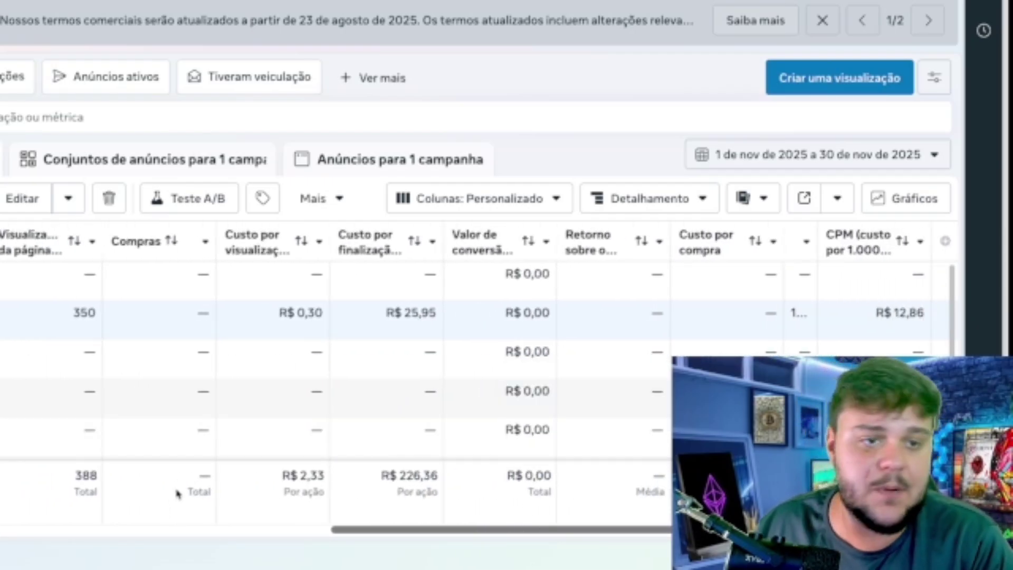
mouse_move(204, 495)
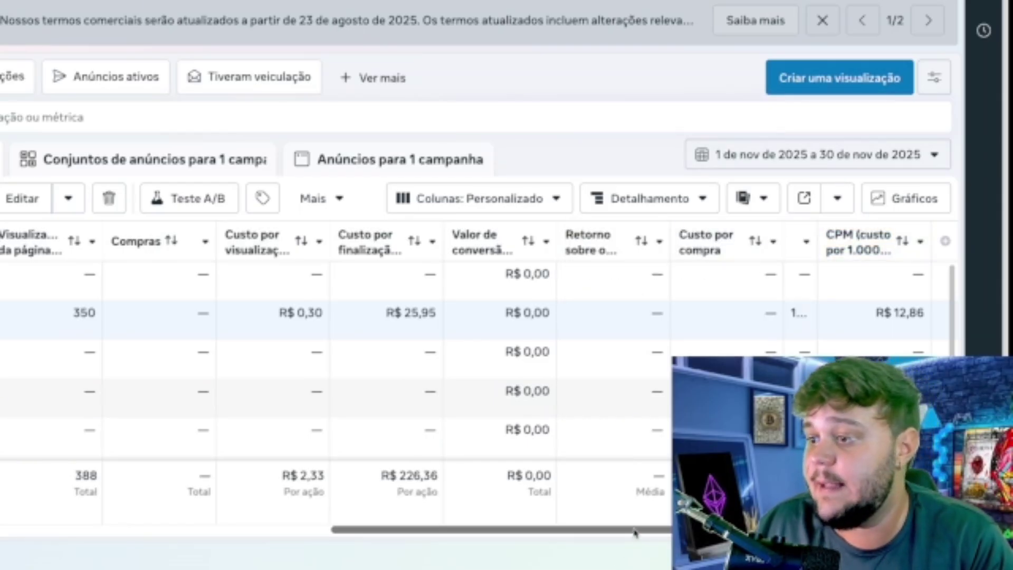
mouse_move(635, 533)
mouse_down()
mouse_move(613, 534)
mouse_move(627, 534)
mouse_up()
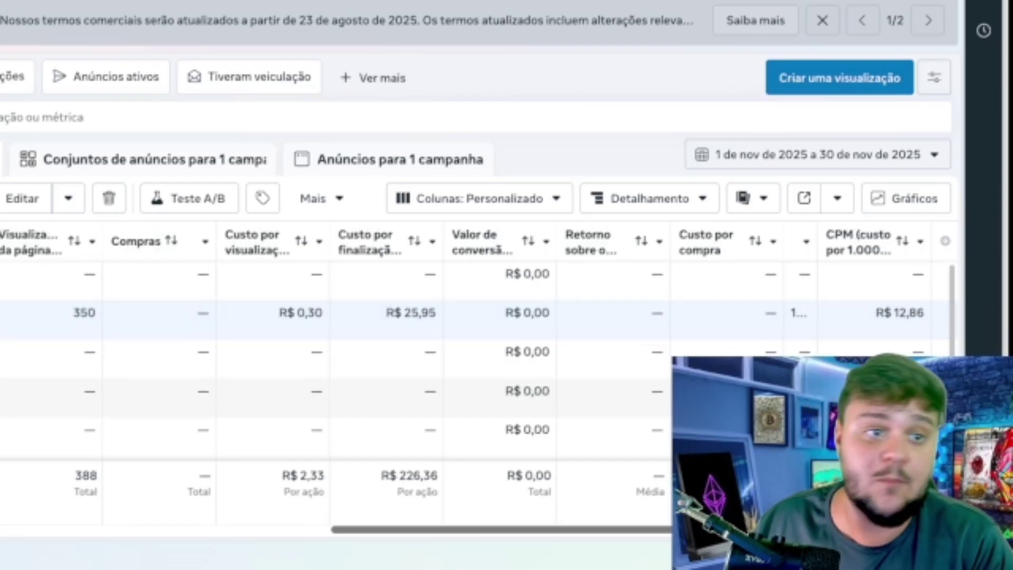
Set the reporting period to 1–31 October 2025 and review the totals from amount spent and CTR through purchases and conversion value.
mouse_move(162, 298)
click(771, 156)
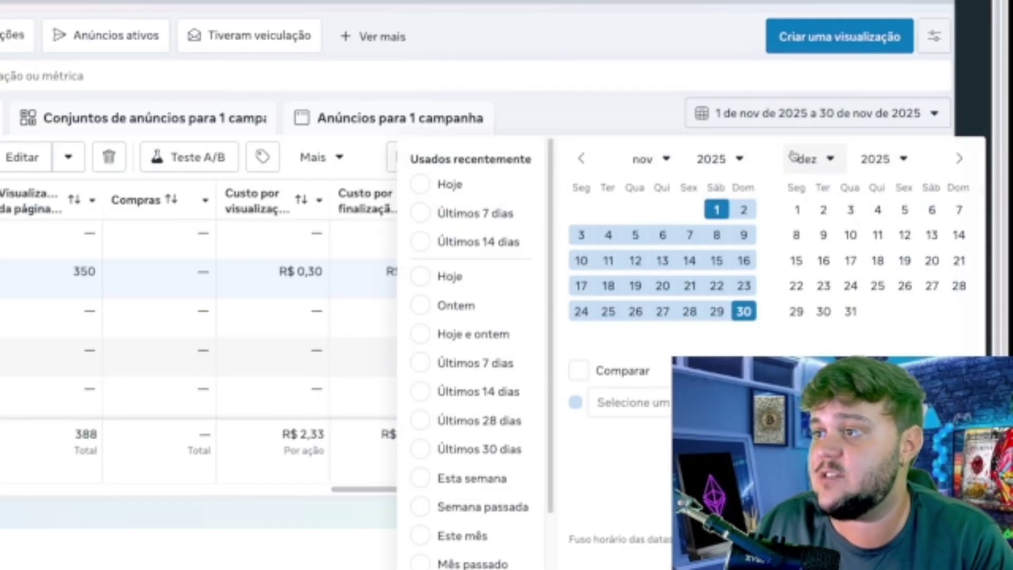
click(575, 160)
click(636, 210)
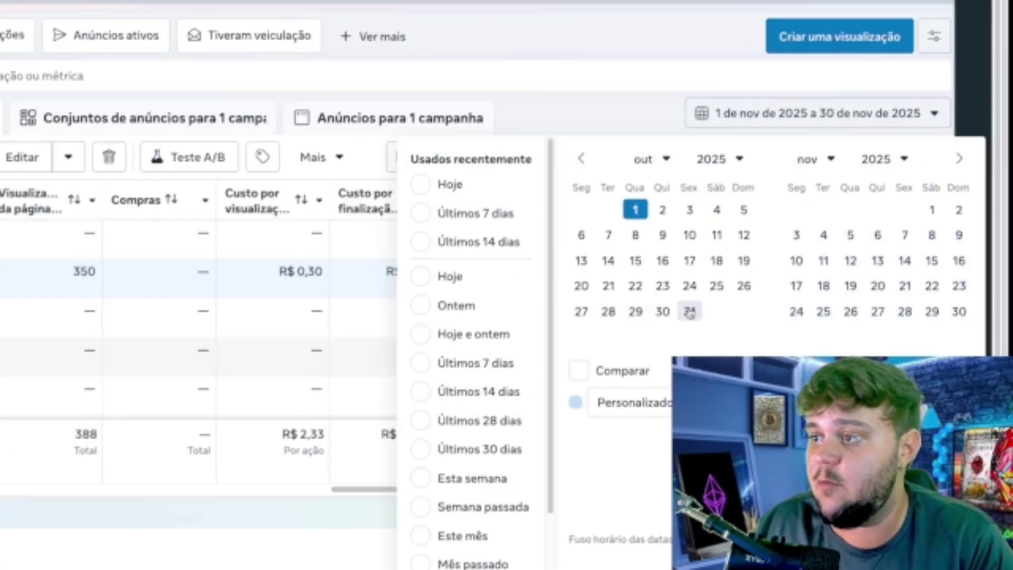
click(689, 311)
click(947, 558)
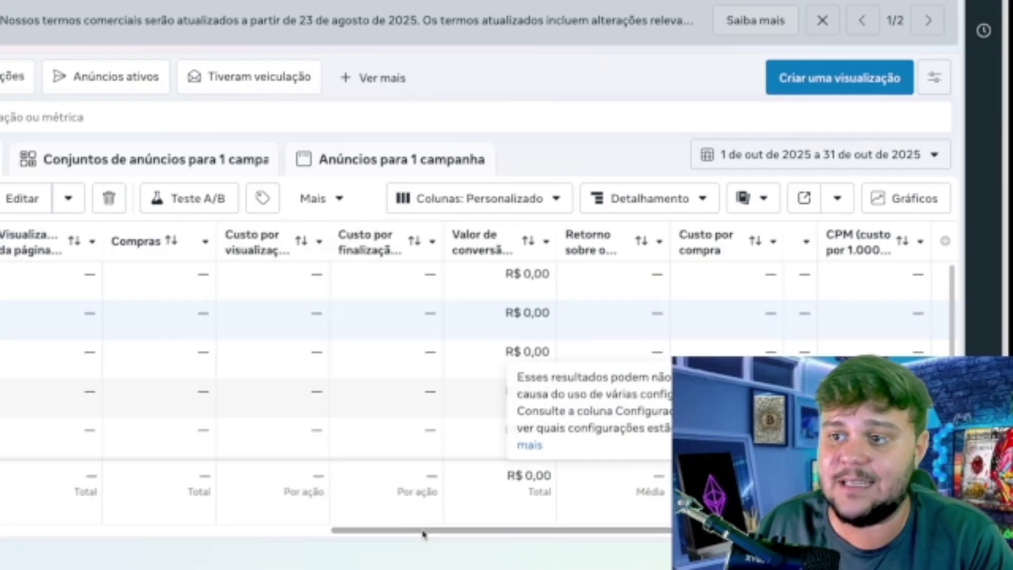
drag(422, 530, 454, 513)
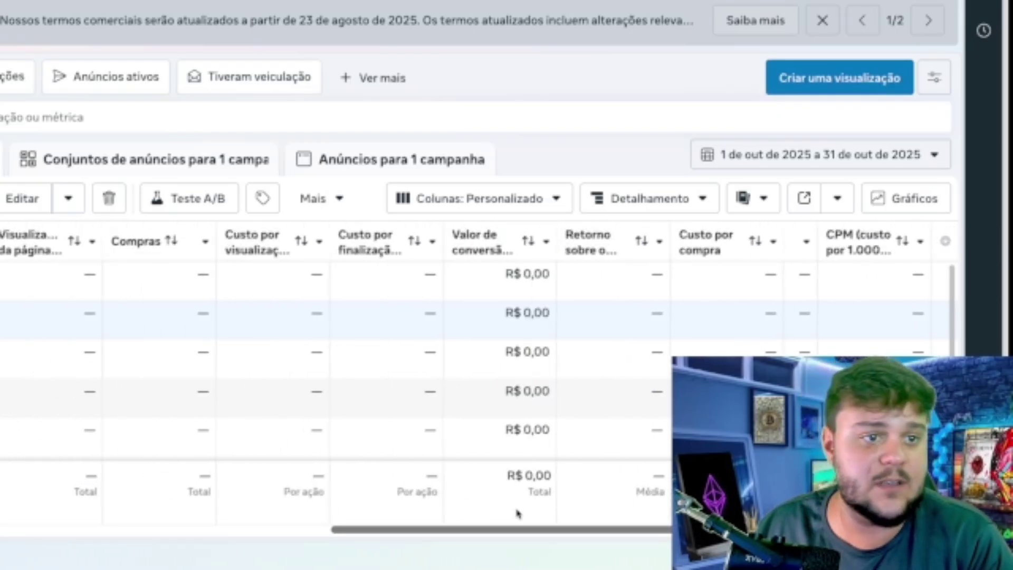
drag(336, 532, 22, 543)
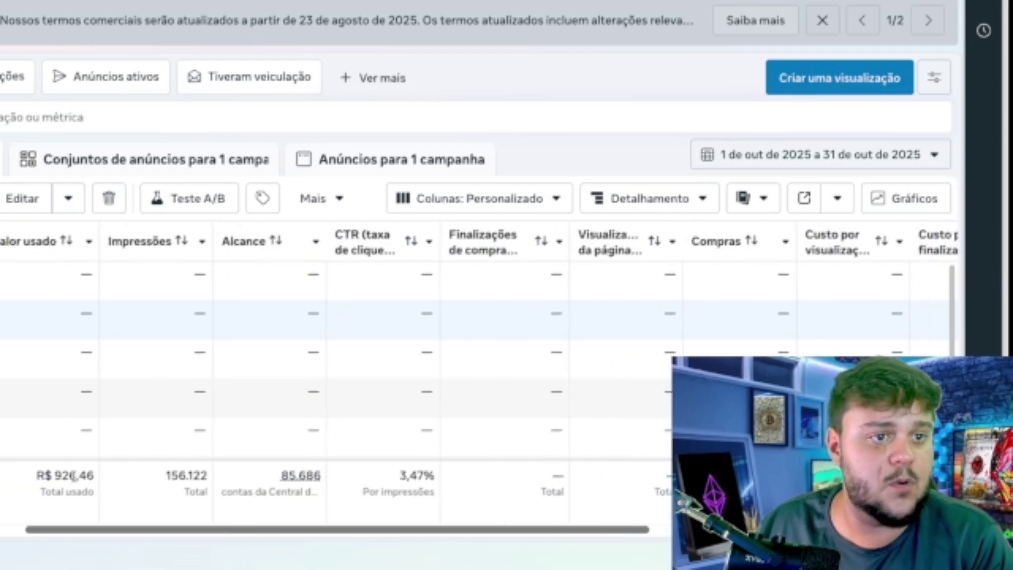
drag(128, 530, 445, 532)
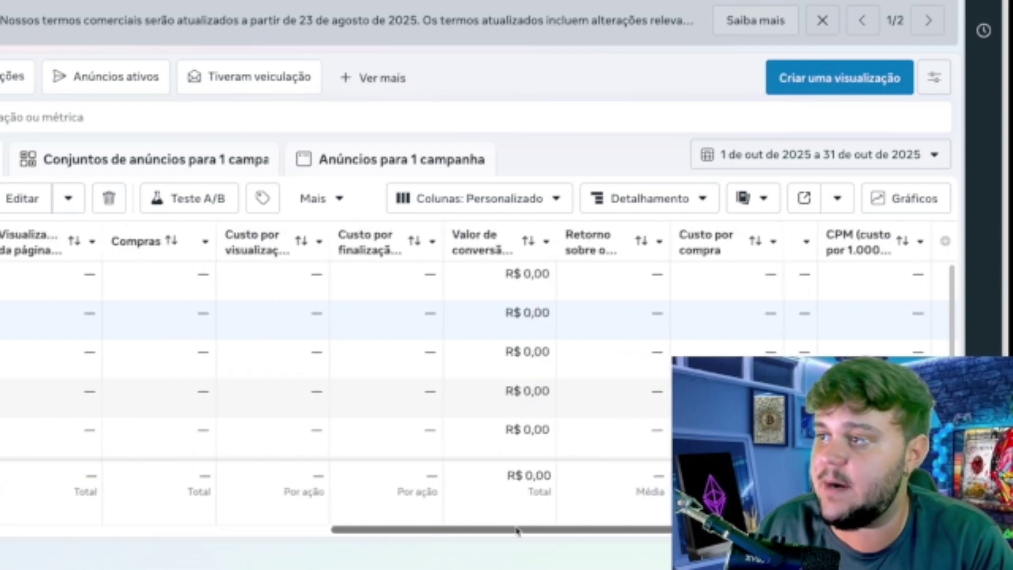
Set the reporting period of the campaign table back to the last 30 days.
click(798, 165)
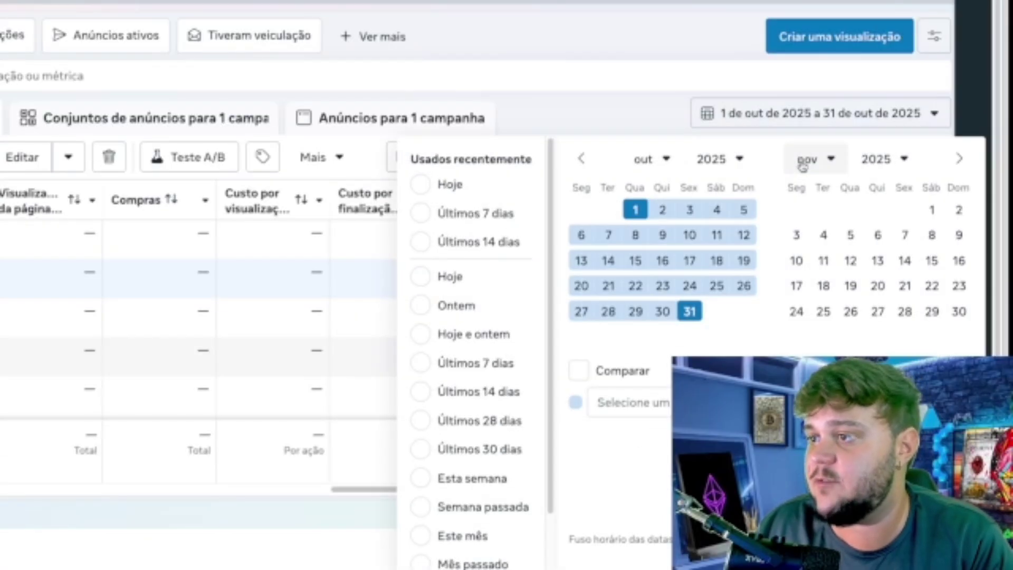
click(960, 160)
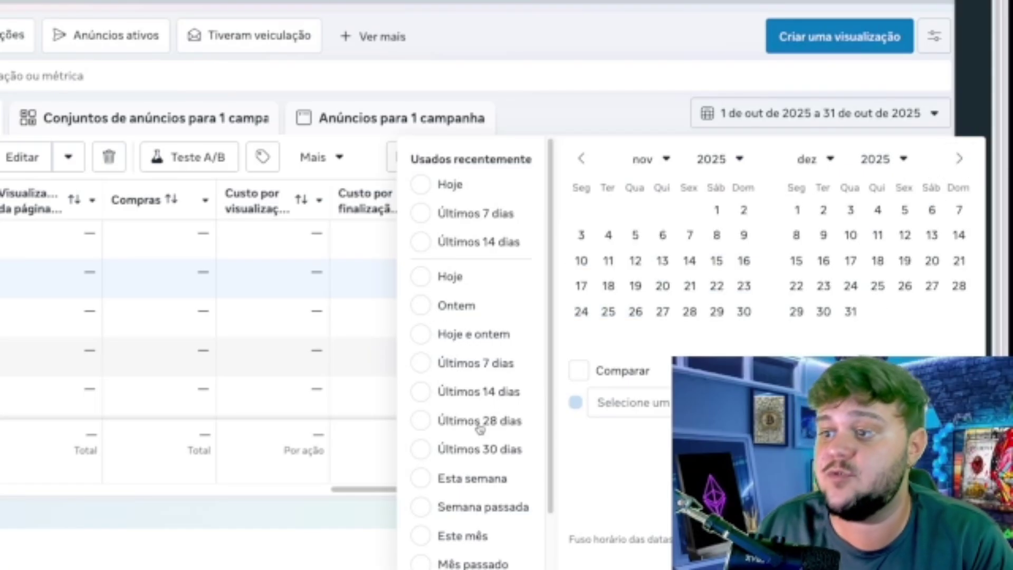
click(482, 456)
drag(483, 457, 539, 524)
click(529, 477)
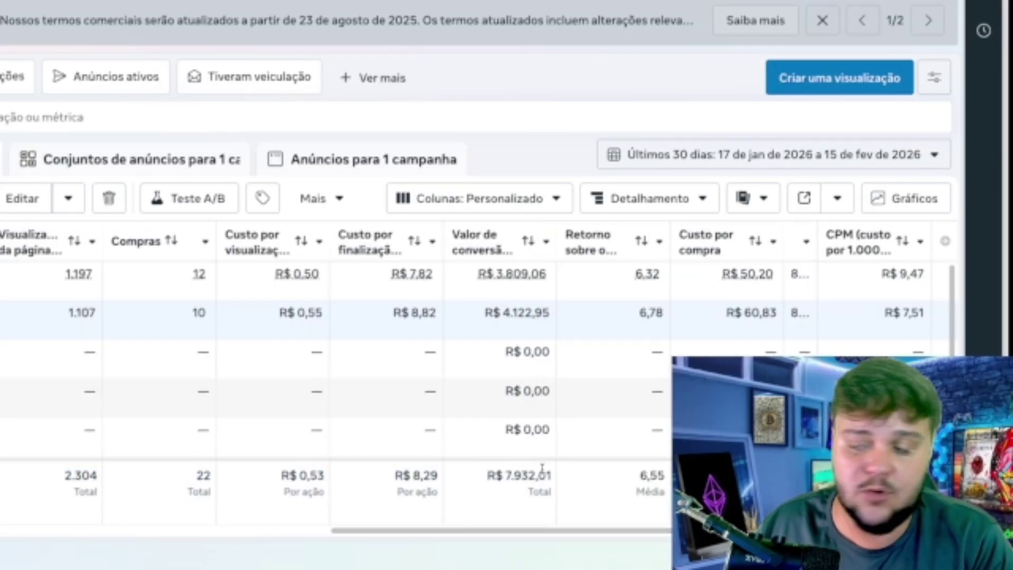
Review the last 30 days' conversion values and open the ad sets of the active CBO campaign.
drag(644, 534, 596, 538)
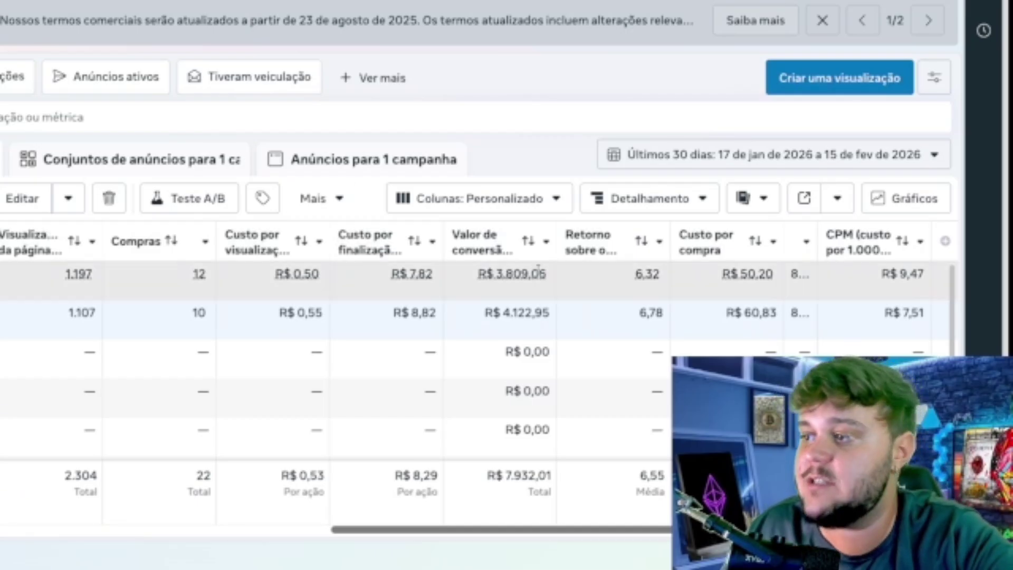
scroll(474, 282, left, 10)
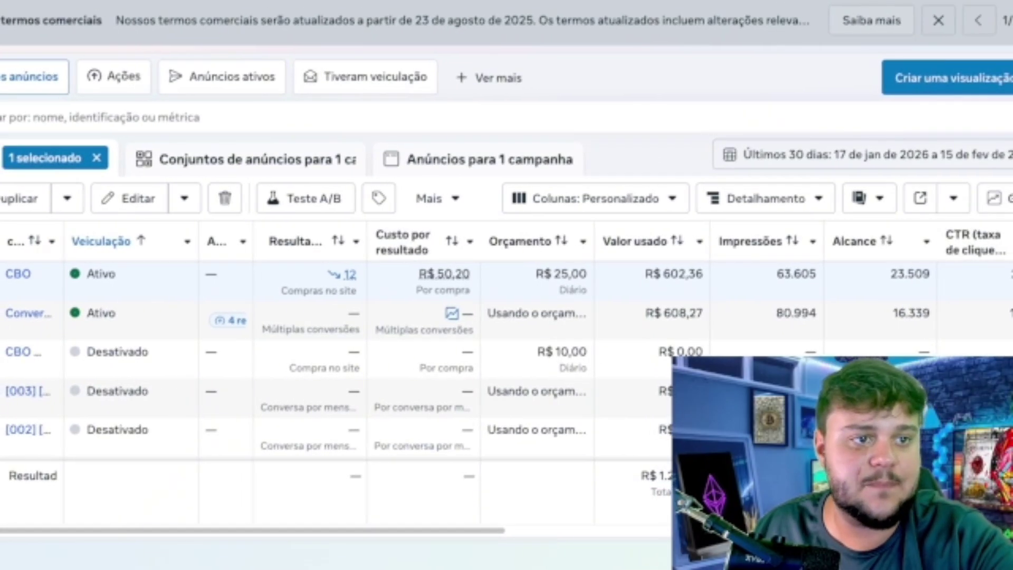
click(26, 274)
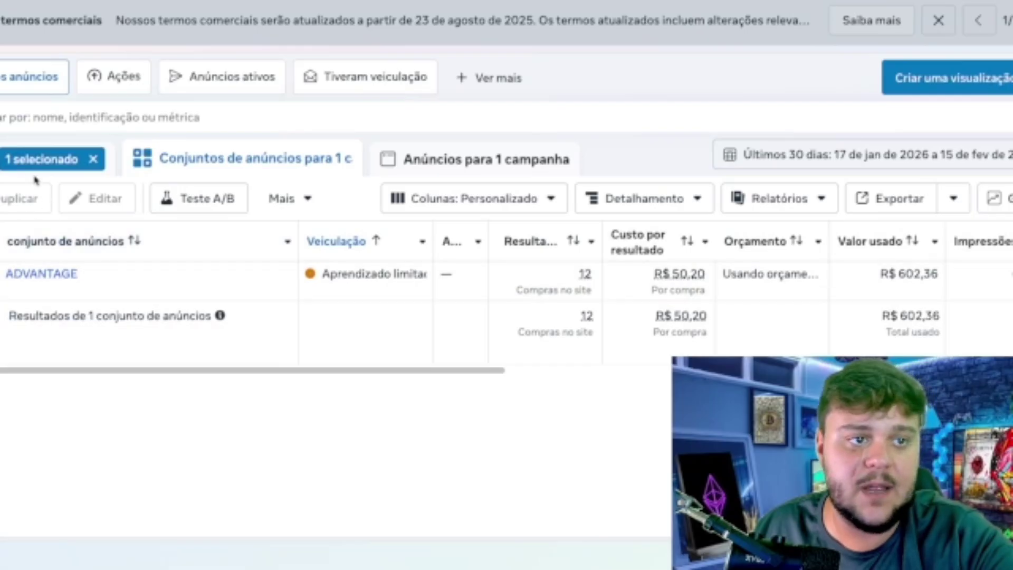